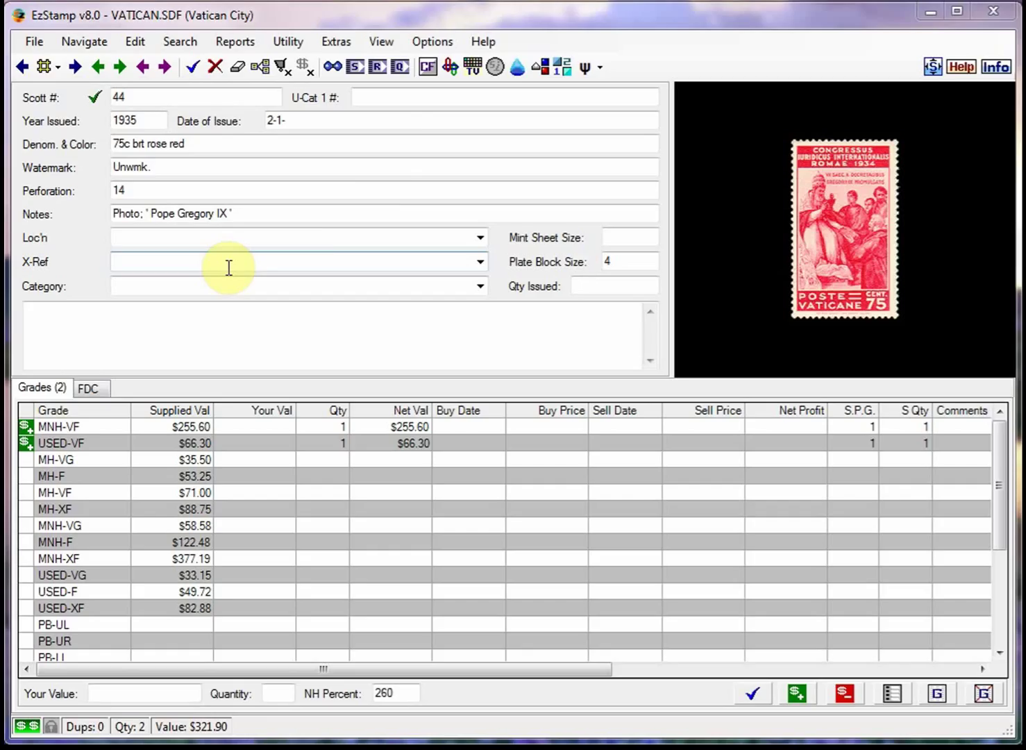
Rerun the latest quick stats report of inventoried stamps, then close its results.
click(399, 69)
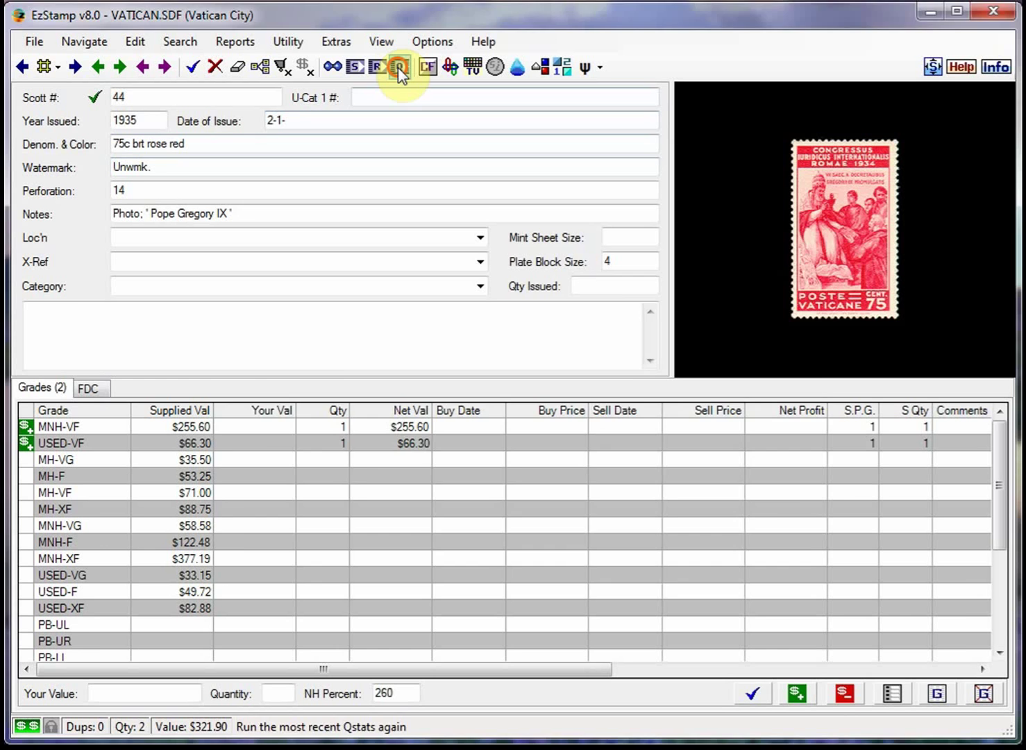
click(622, 531)
click(689, 535)
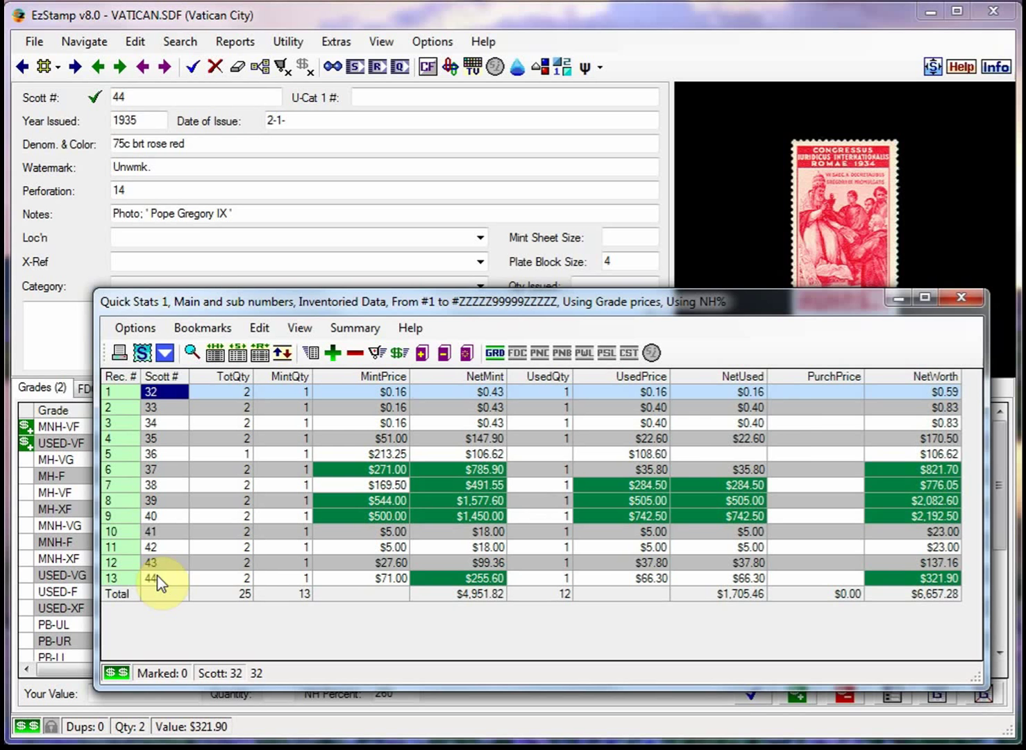
click(963, 301)
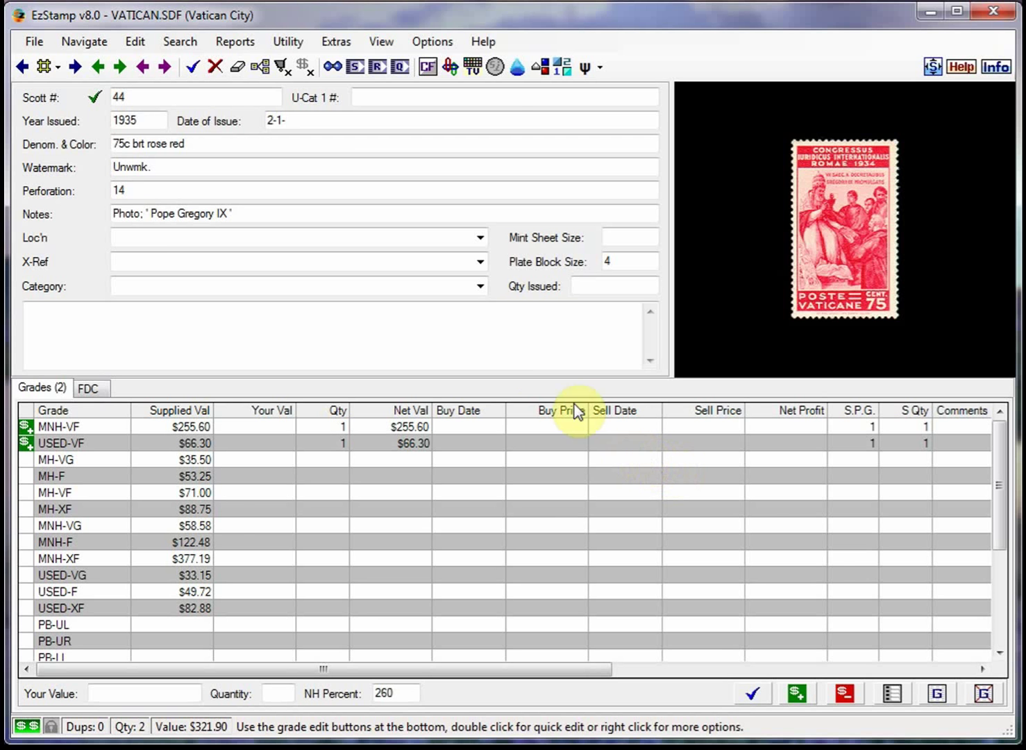
Run a want list report for Scott #30 to #50 and display the results.
click(234, 41)
mouse_move(290, 127)
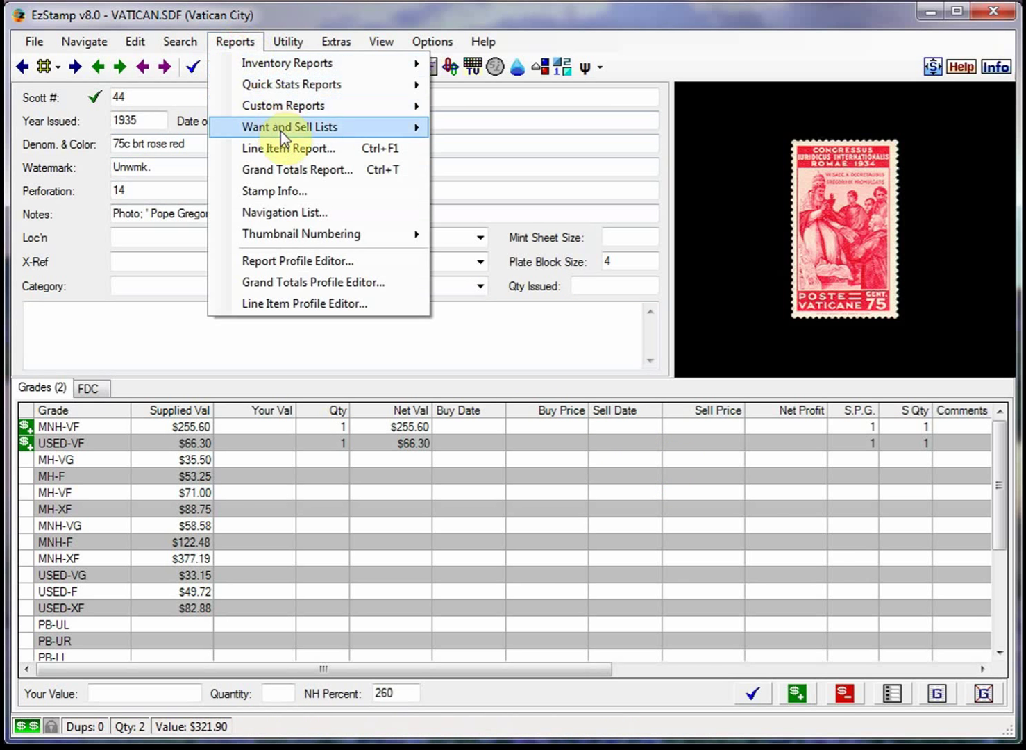
click(490, 129)
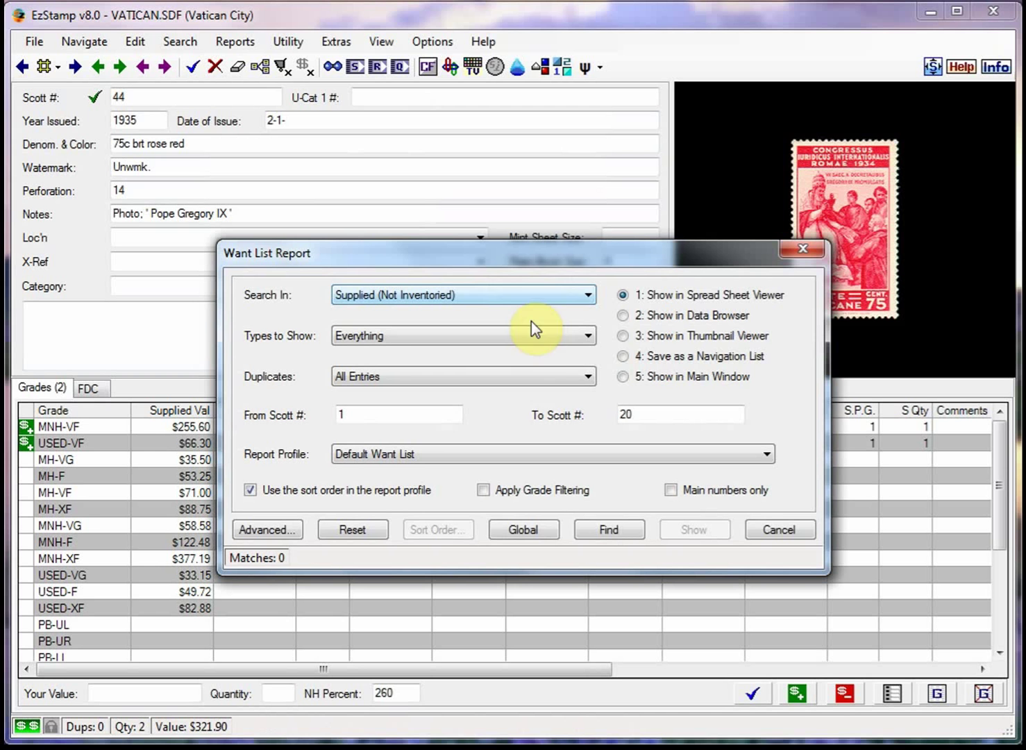
key(BackSpace)
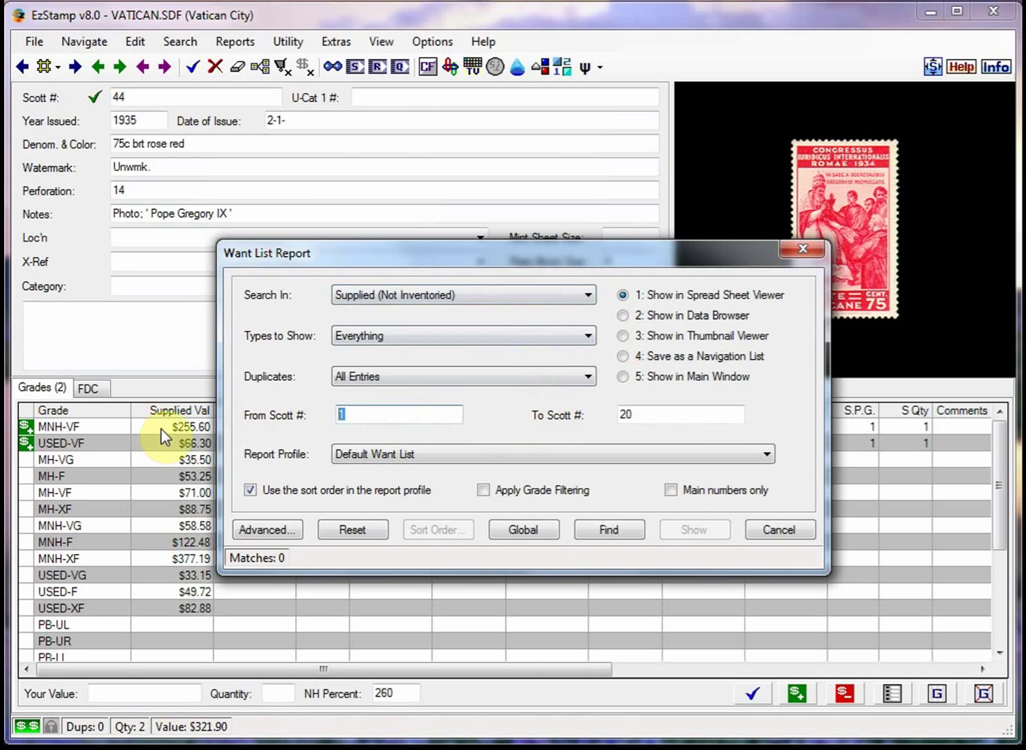
text(30)
key(Tab)
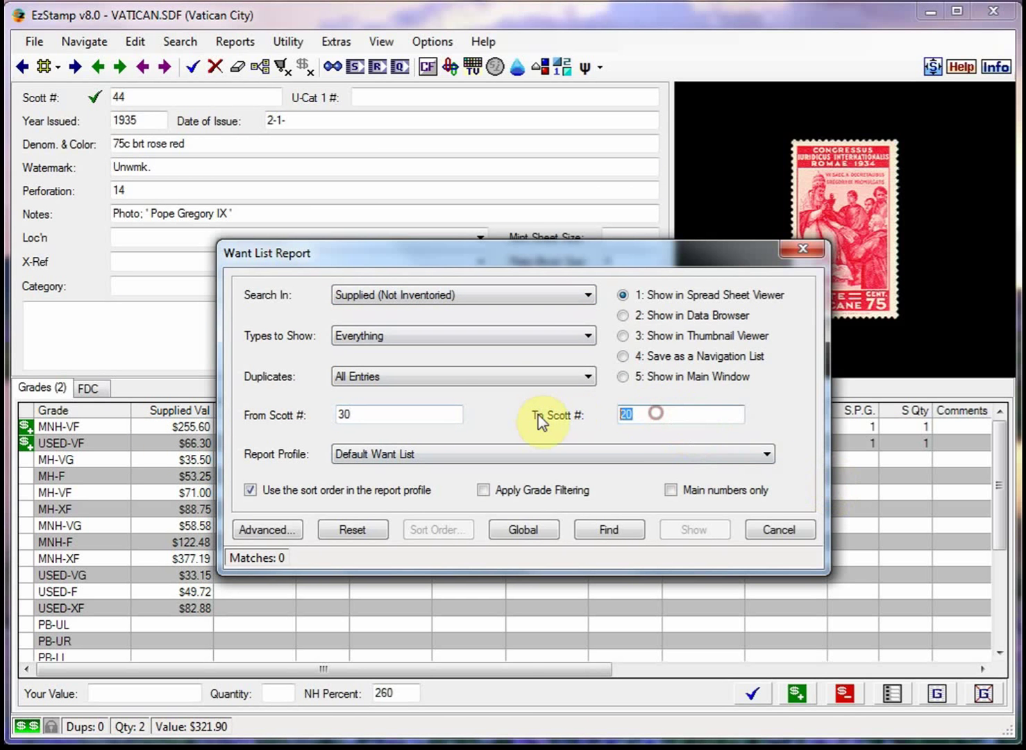
text(50)
click(618, 532)
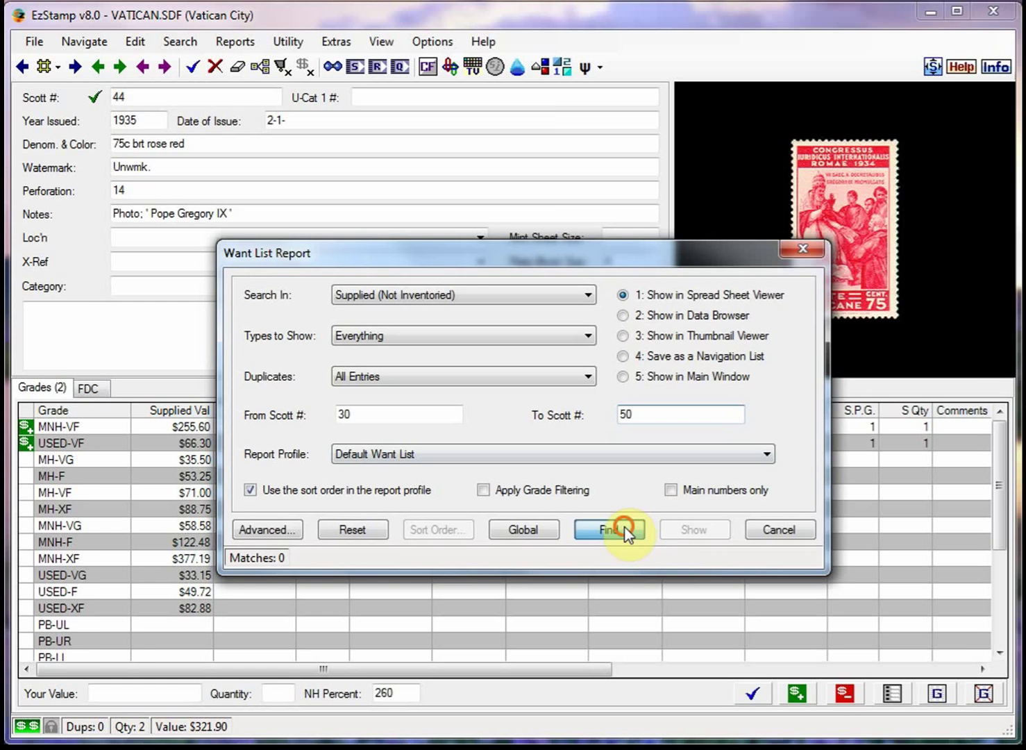
click(681, 532)
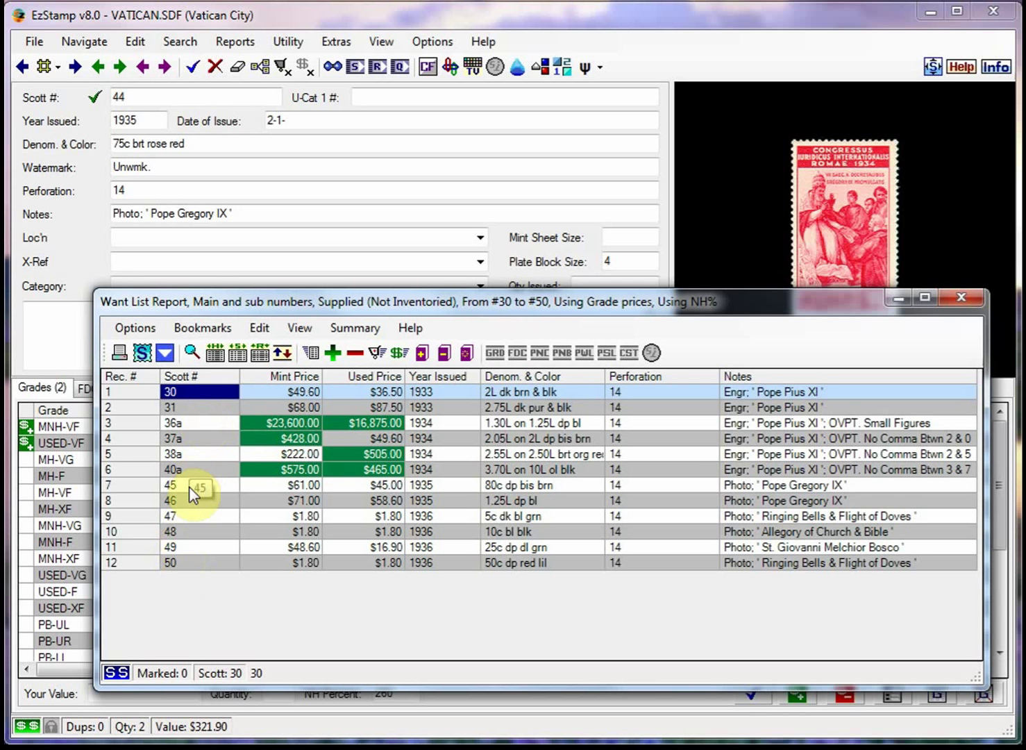
Load Scott #36 and add it to the Priority Want List with MNH-XF grade wanted.
click(962, 303)
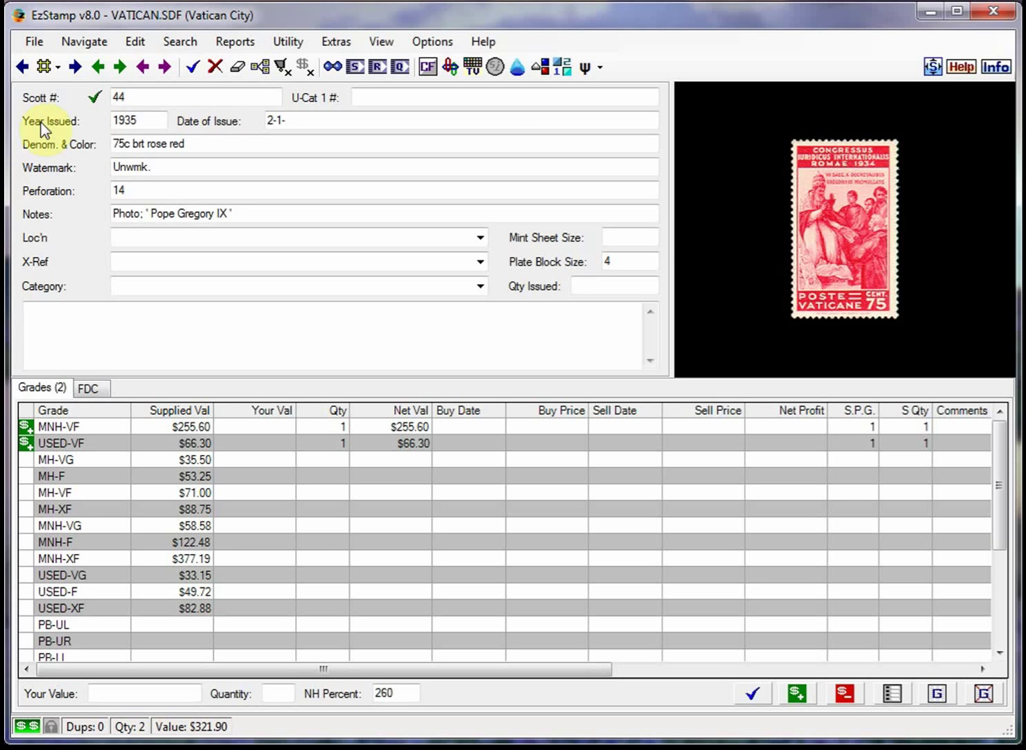
double_click(121, 97)
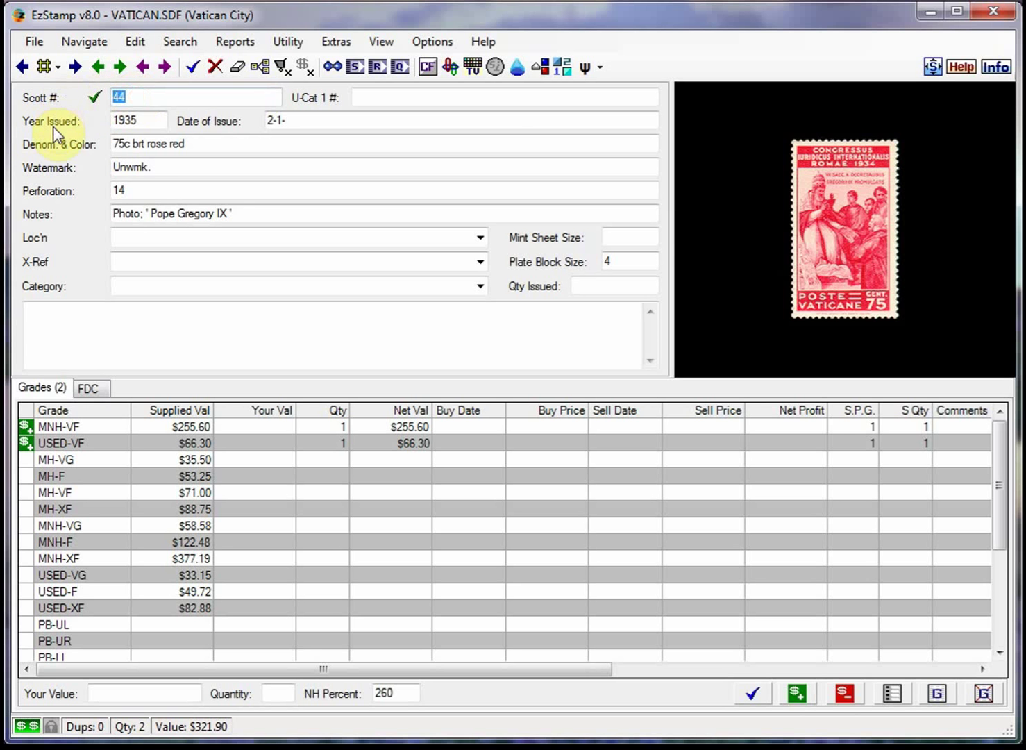
text(36)
key(Return)
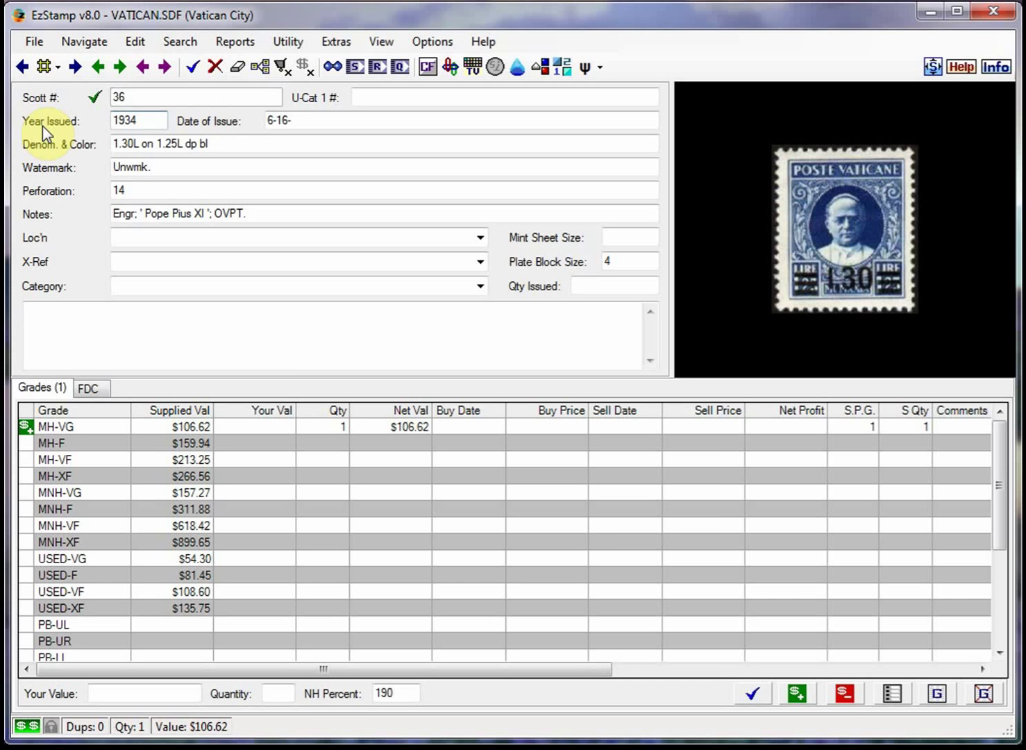
click(284, 70)
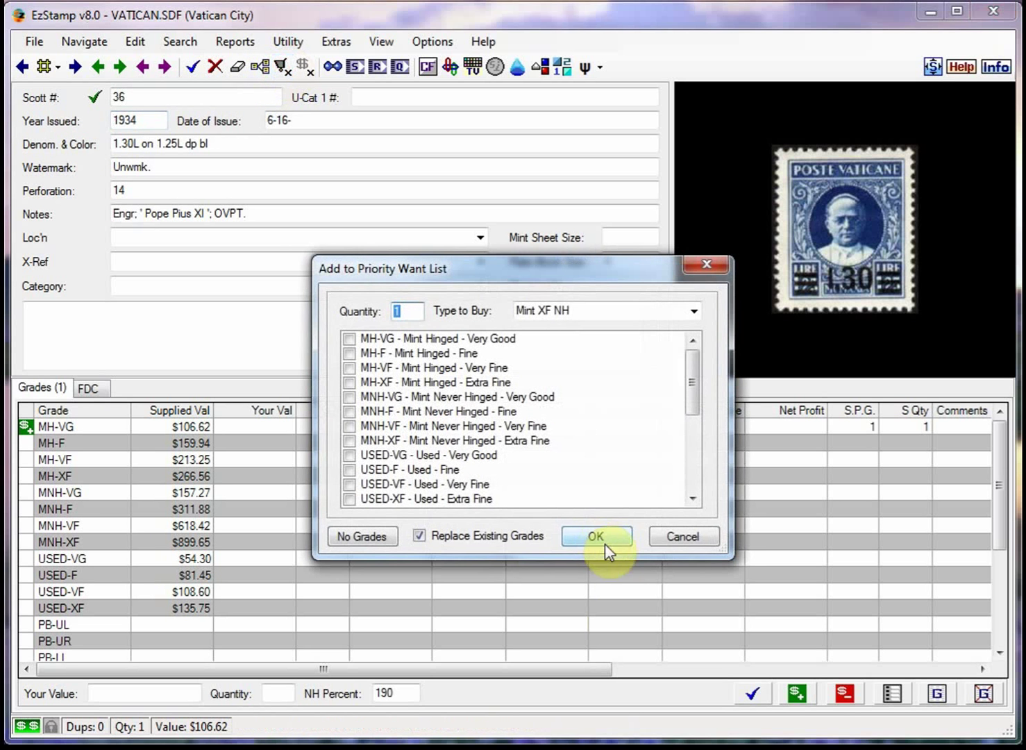
click(354, 442)
click(351, 441)
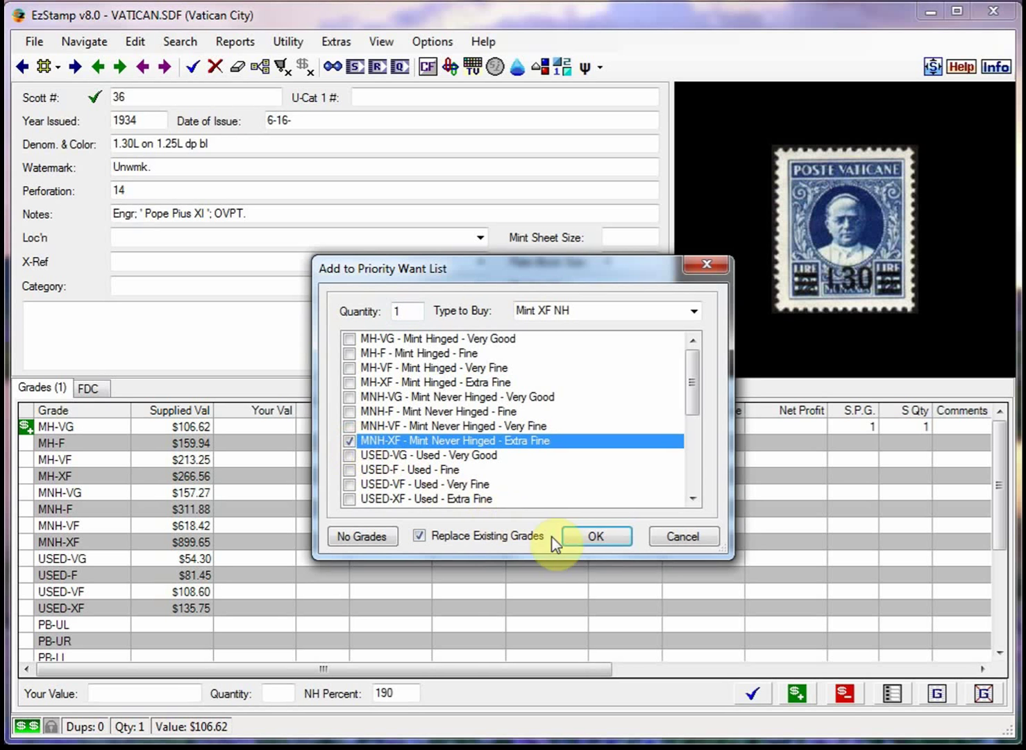
click(596, 537)
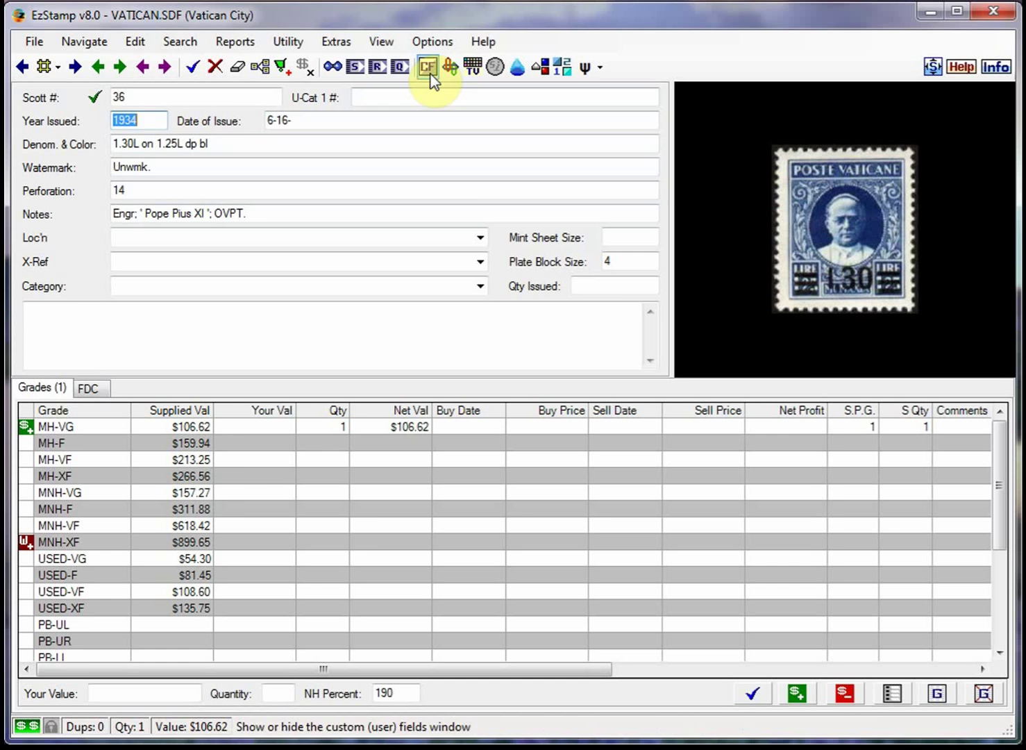
Rerun the quick stats report to list the inventoried stamps.
click(400, 67)
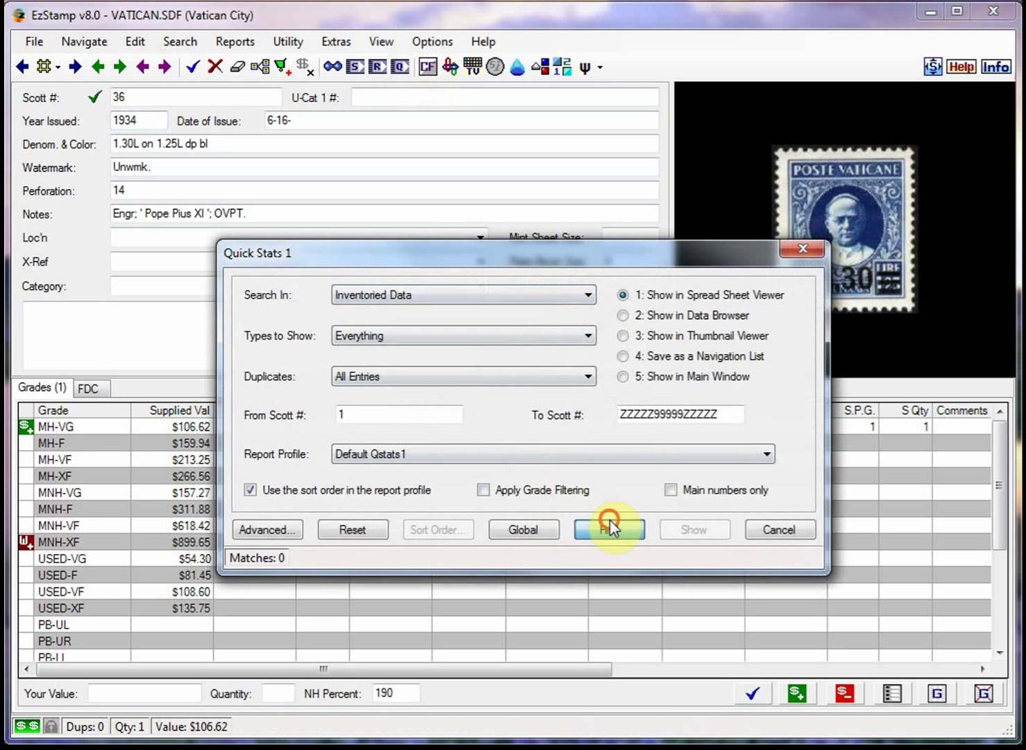
click(608, 527)
click(676, 532)
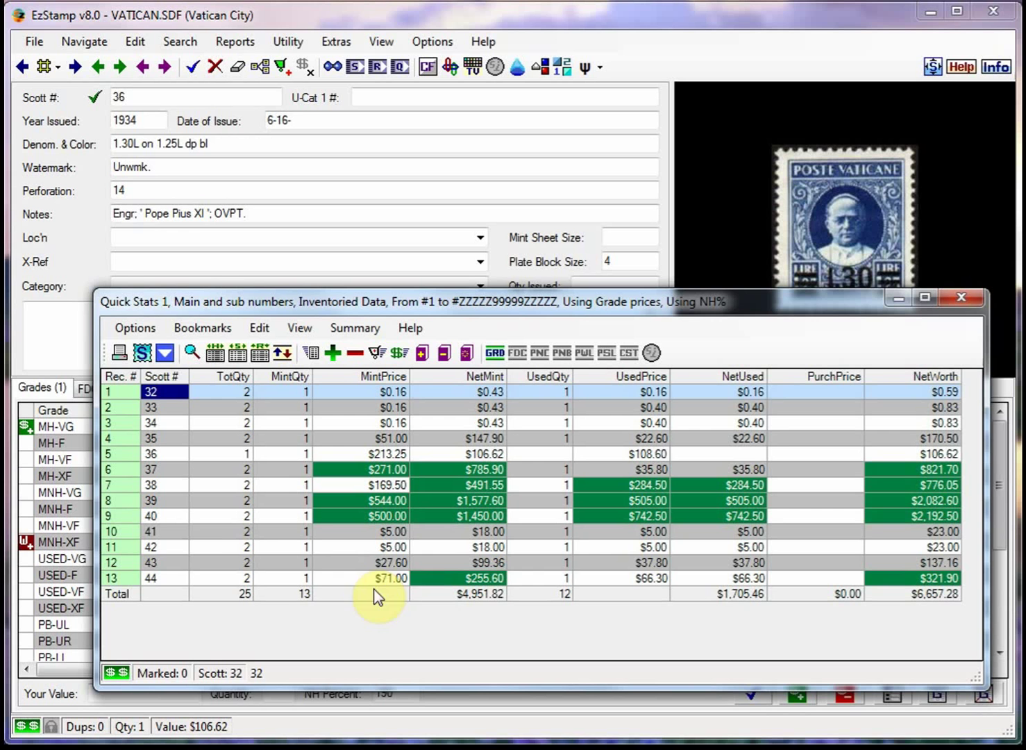
Rapid-add the selected Scott #37–41 rows to the Priority Want List as MNH-XF.
click(164, 533)
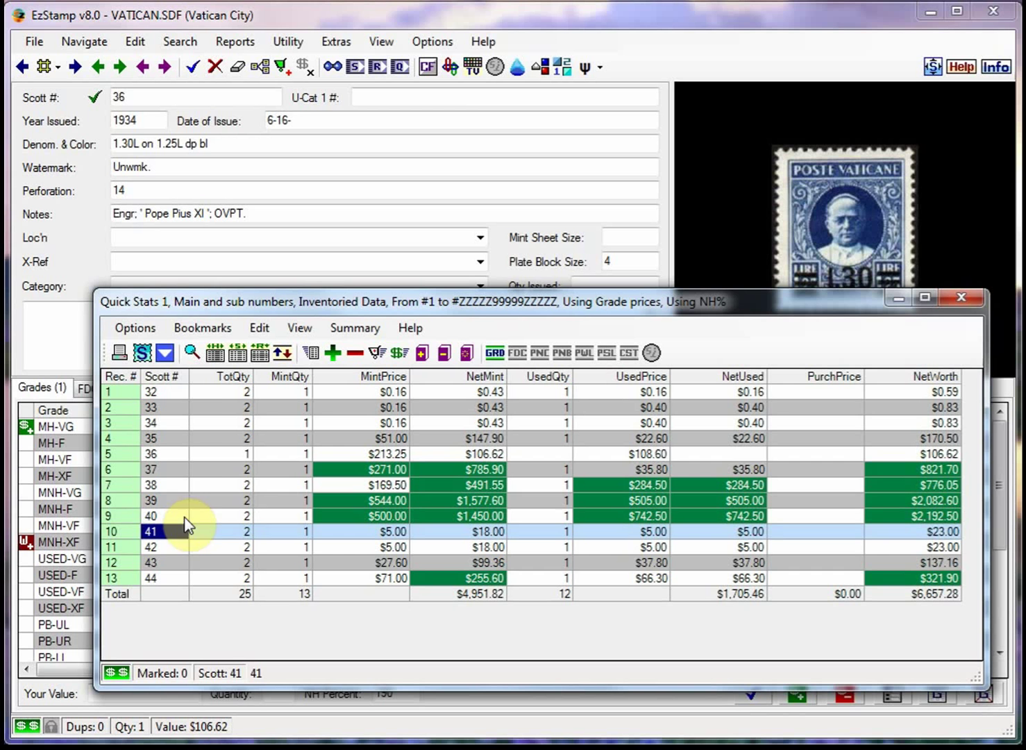
shift+click(157, 469)
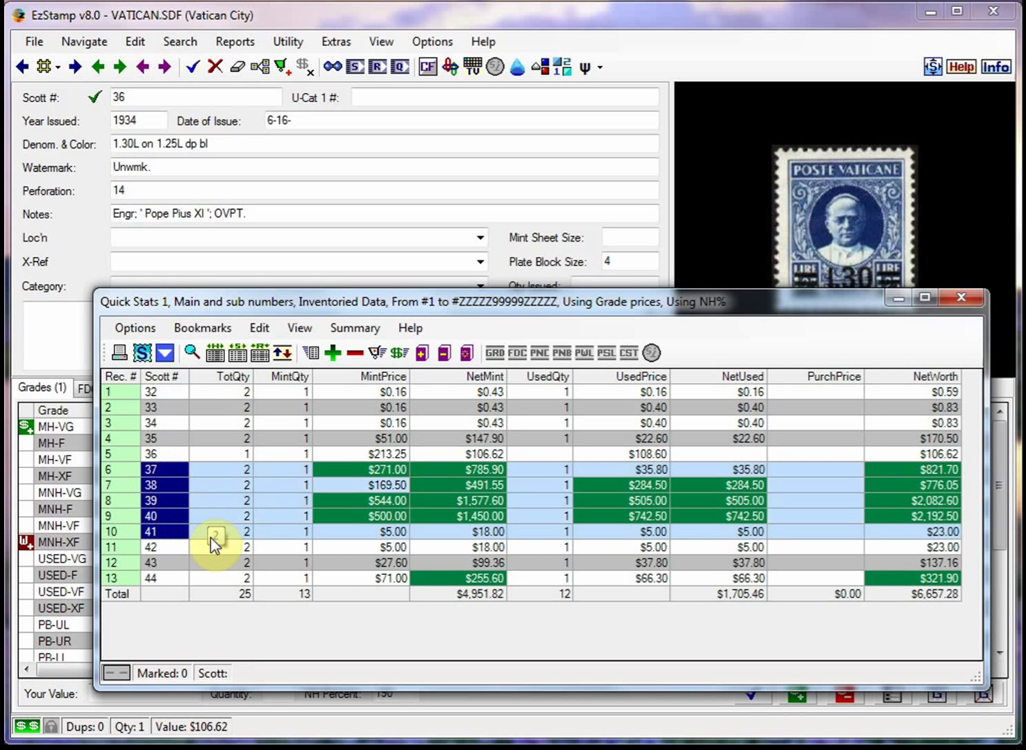
right_click(162, 473)
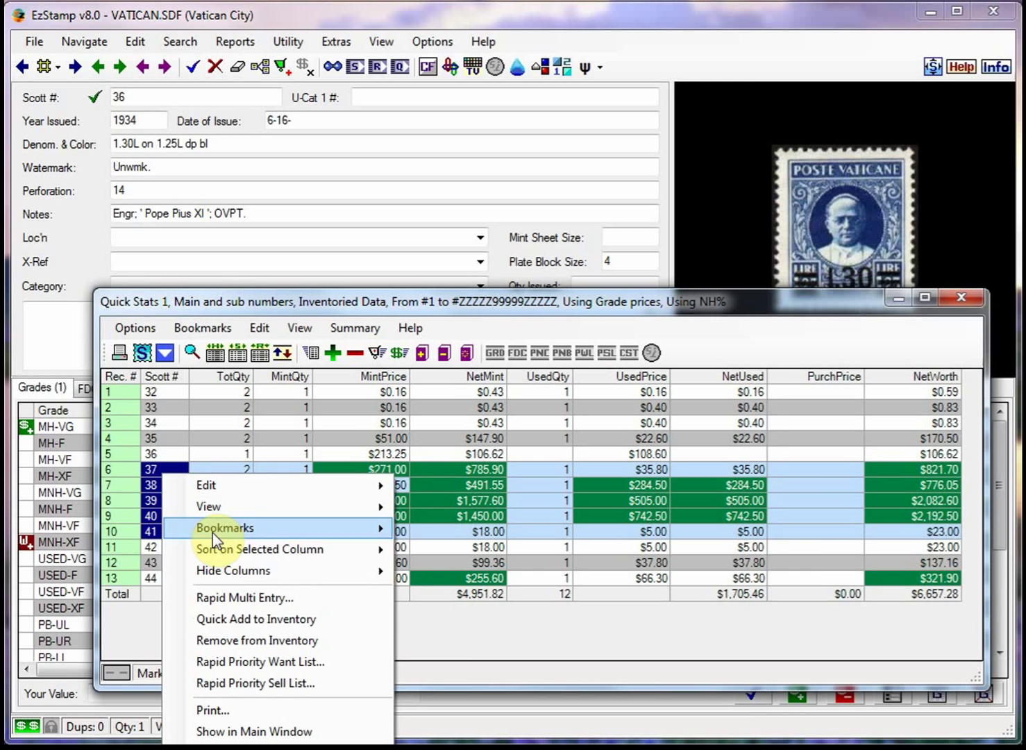
click(275, 665)
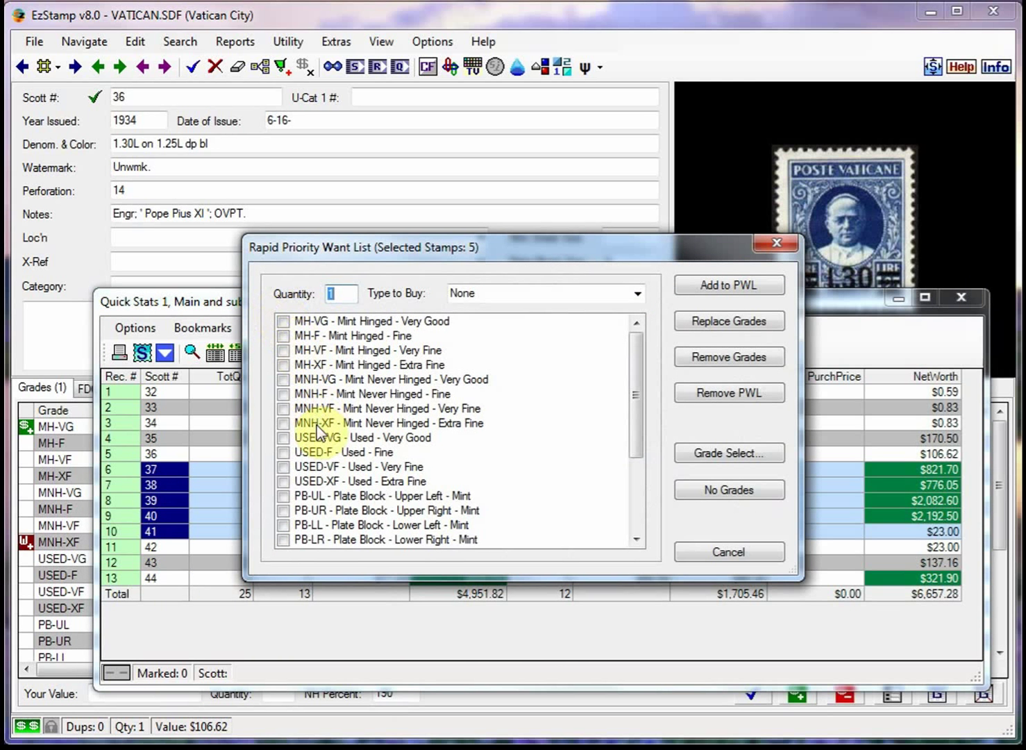
click(285, 425)
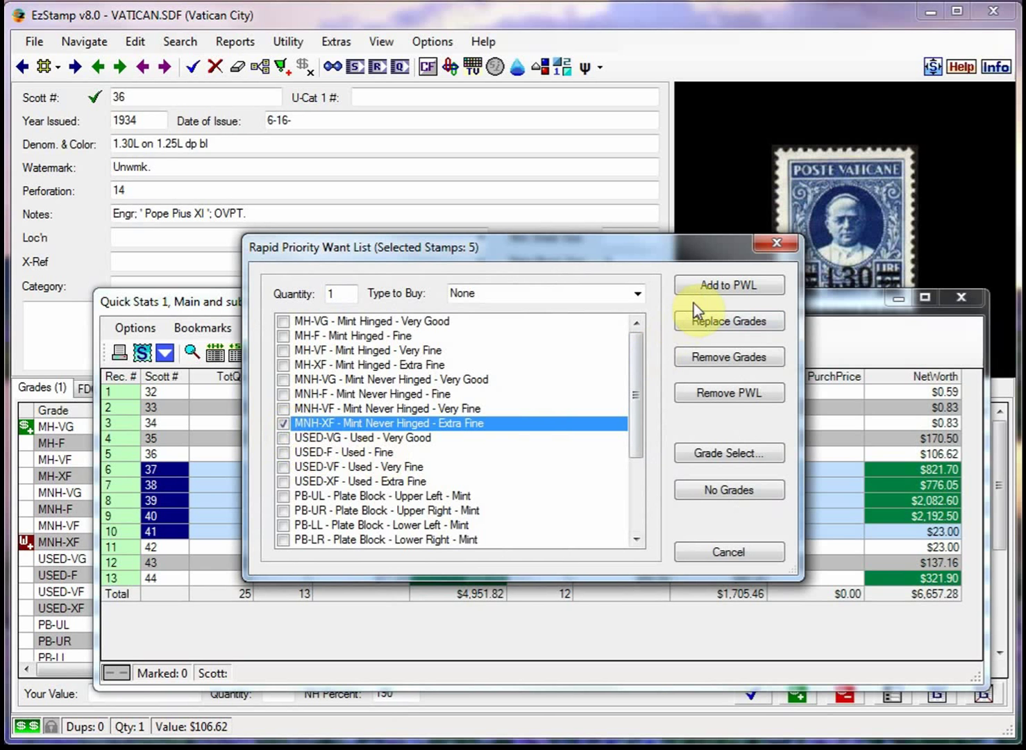
click(717, 290)
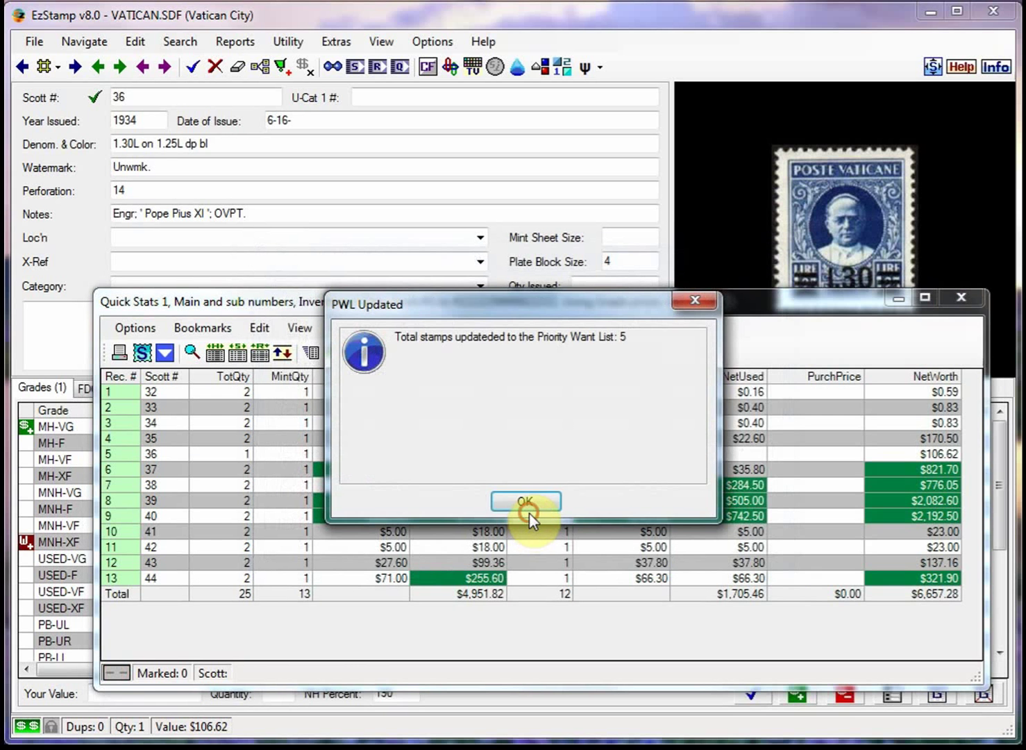
click(530, 505)
Run the Priority Want List report, review its six stamps (Scott #36–41), and close it.
click(924, 293)
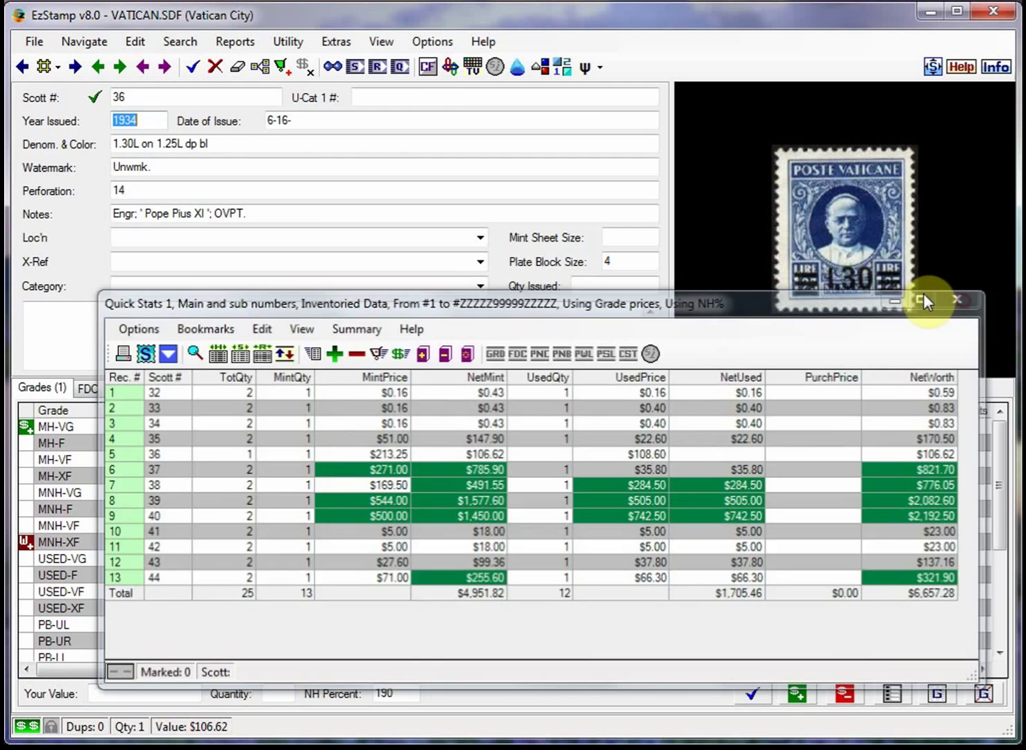
click(233, 43)
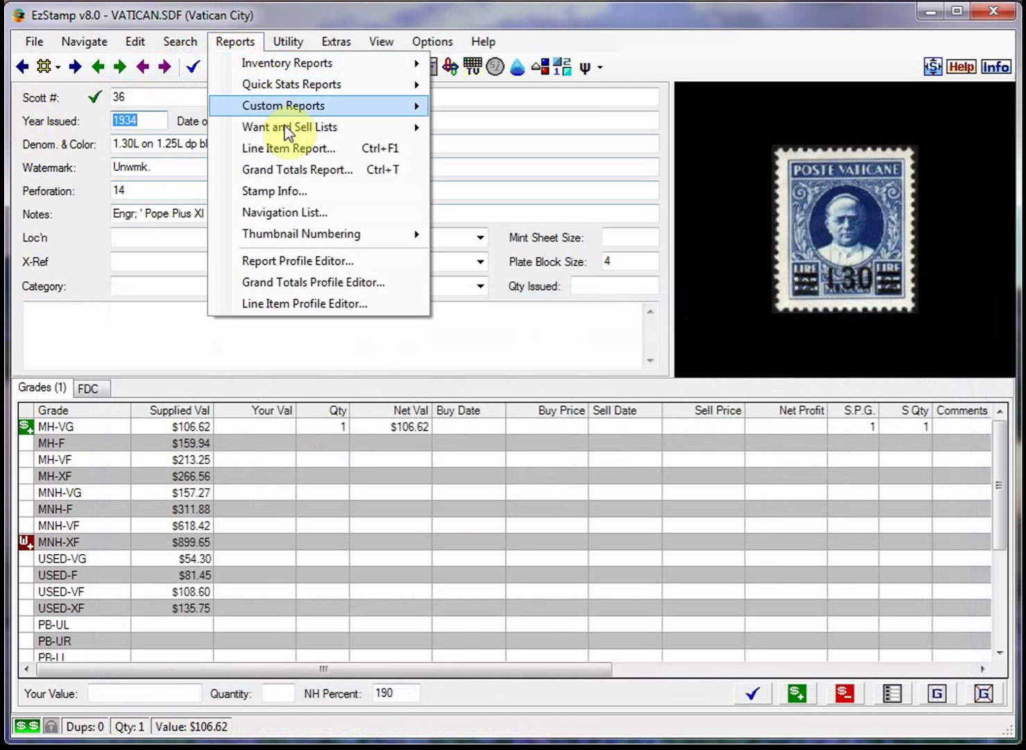
mouse_move(290, 126)
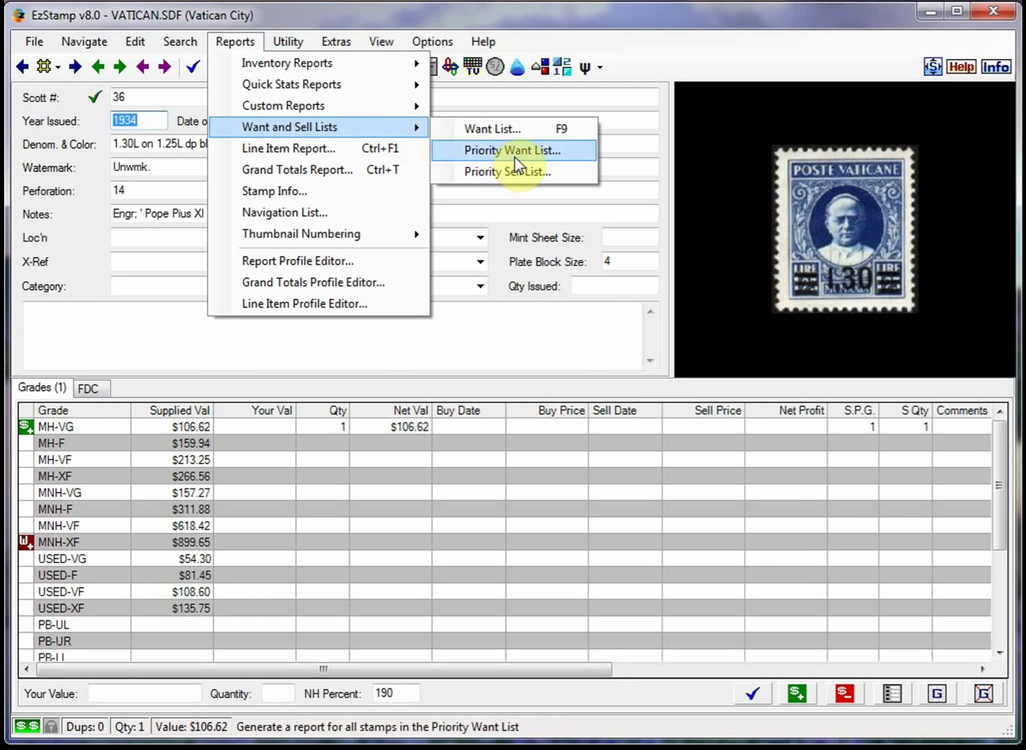
click(518, 161)
click(589, 536)
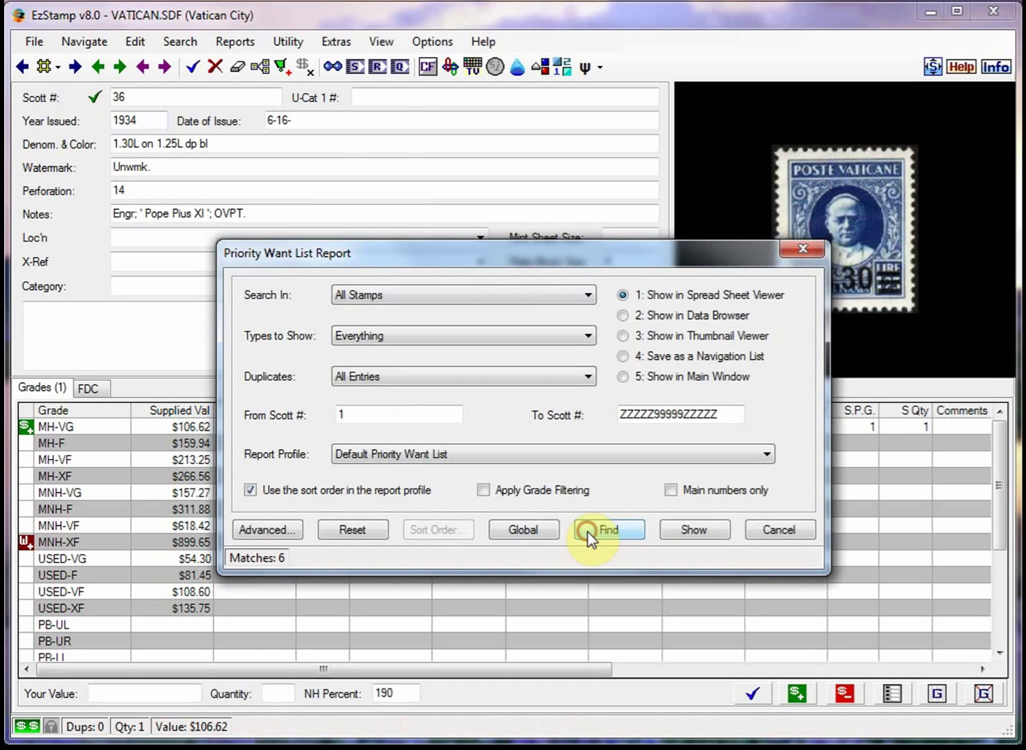
click(696, 531)
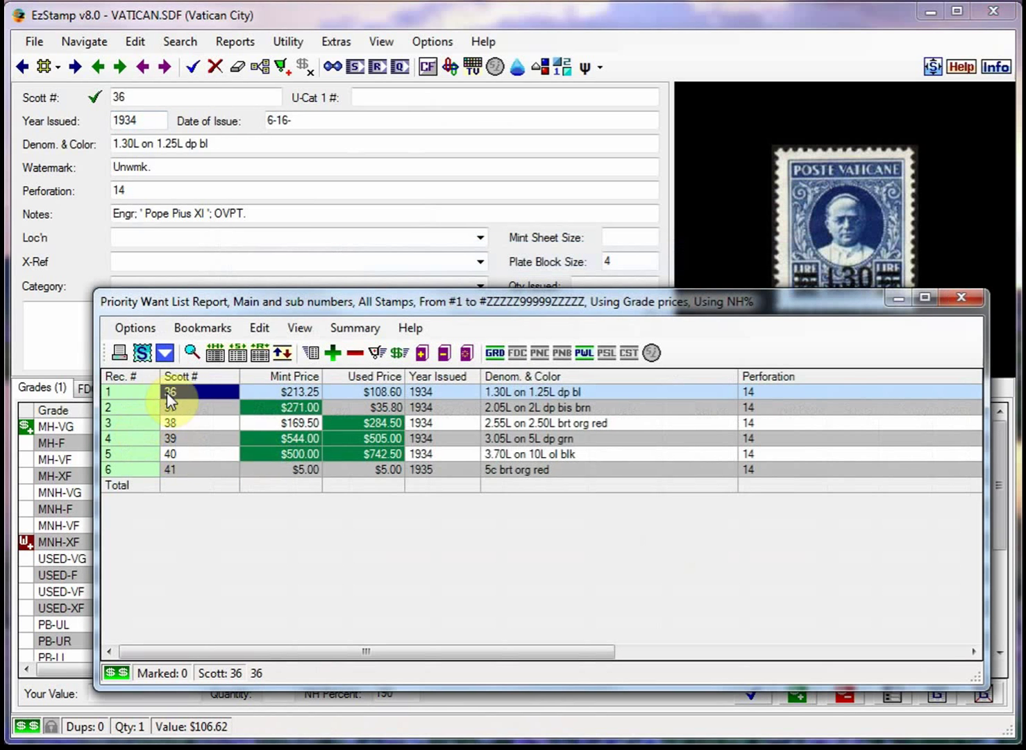
click(961, 298)
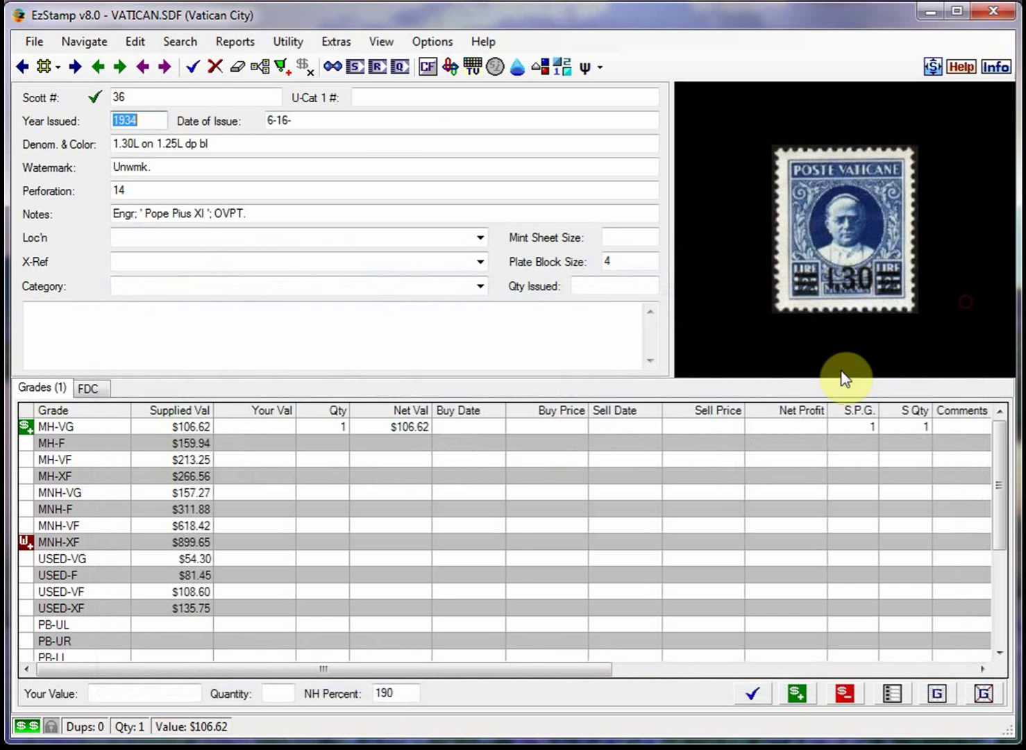
Select Scott #36's MNH-XF grade and clear its wanted flag, backing out of two dialogs first.
click(55, 548)
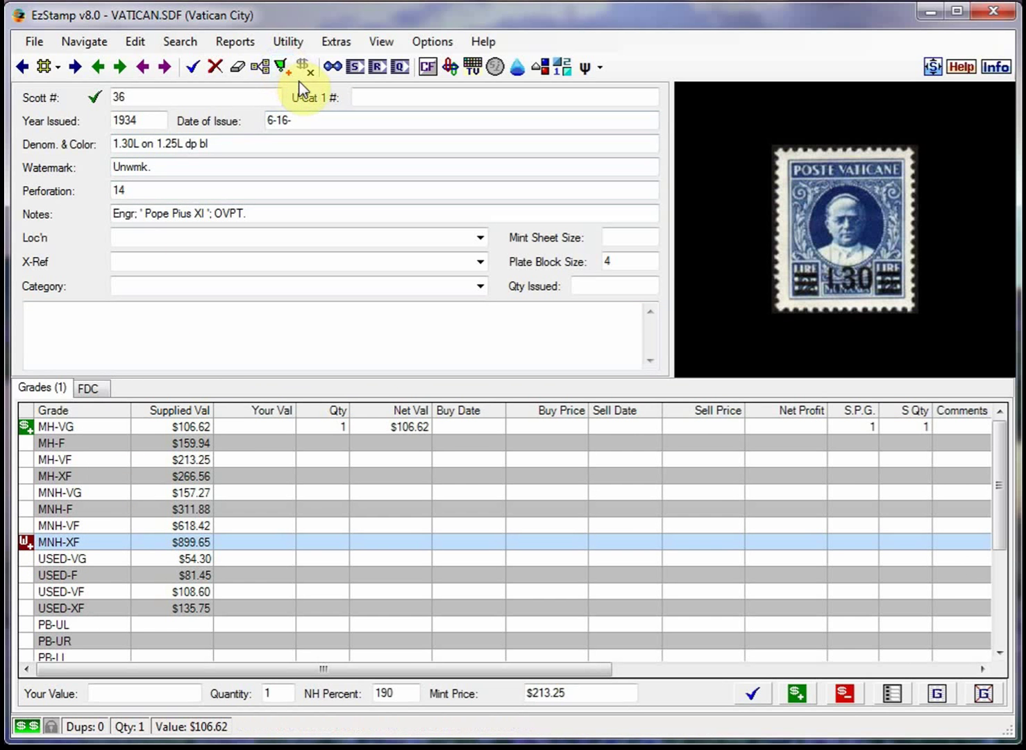
ctrl+click(283, 68)
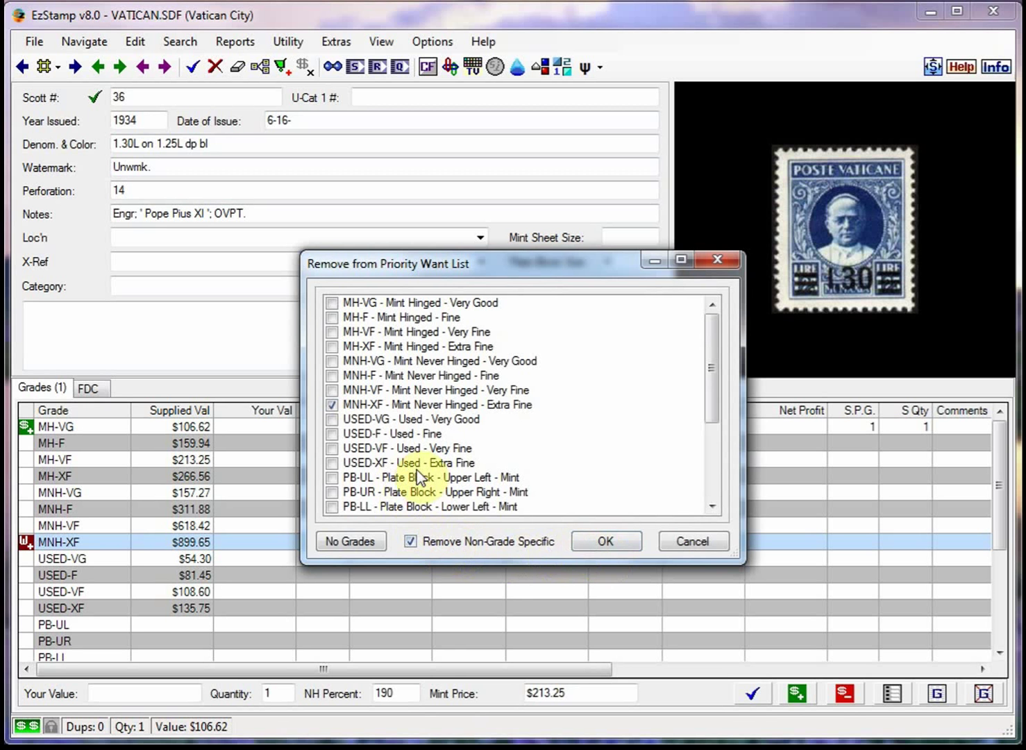
click(343, 406)
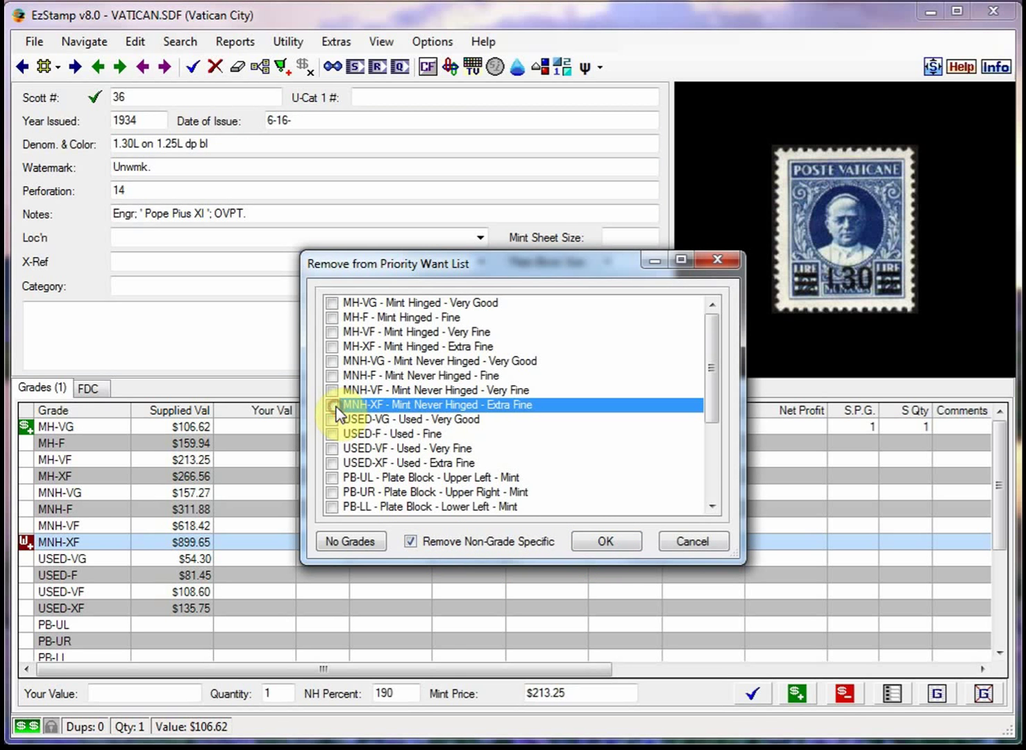
click(605, 541)
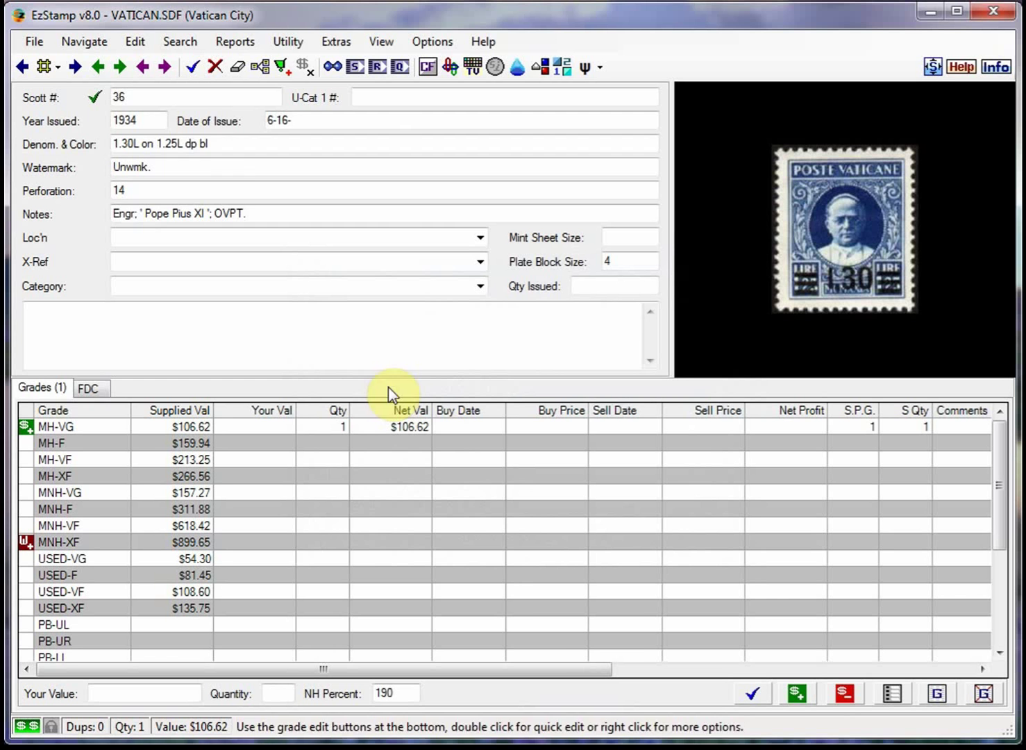
click(282, 68)
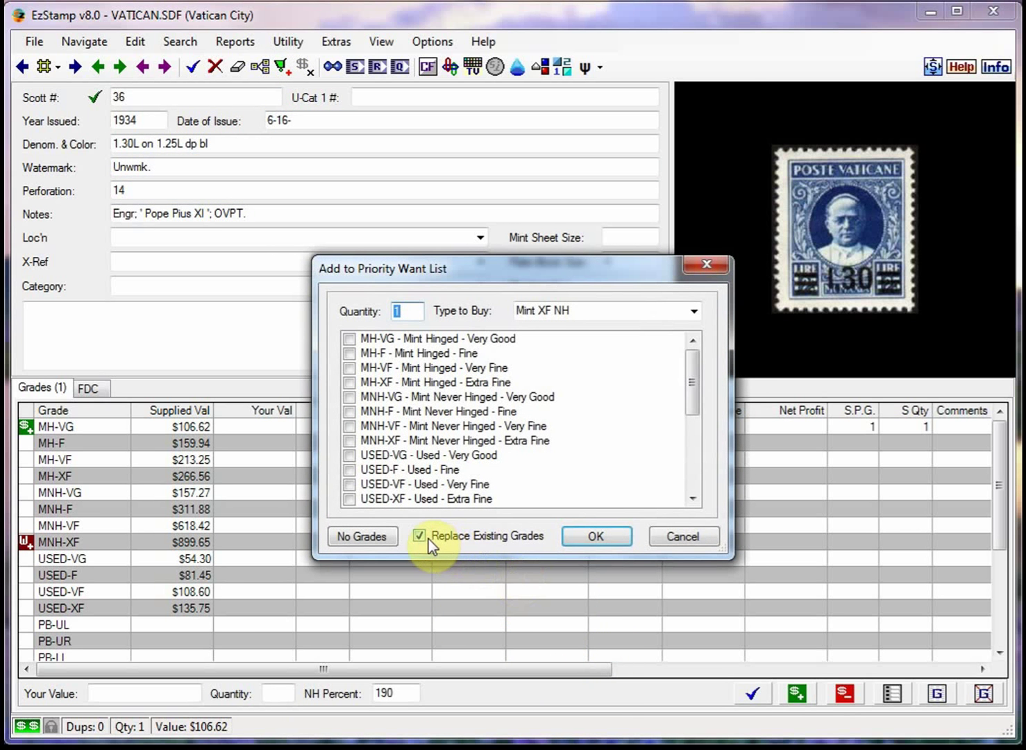
click(683, 536)
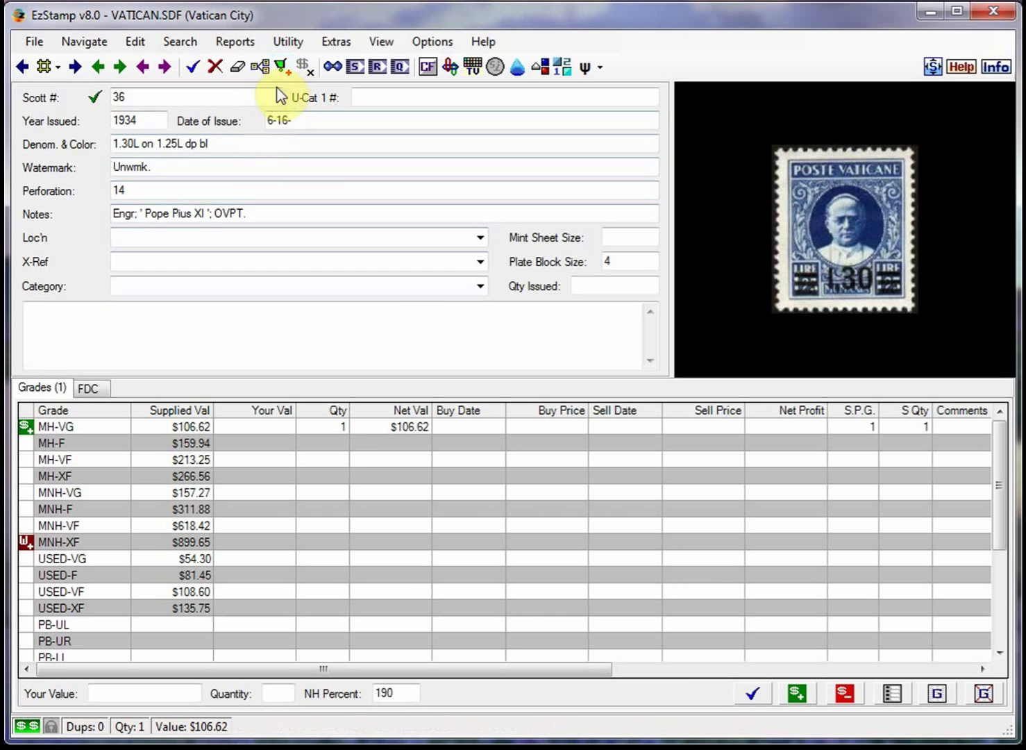
ctrl+click(281, 68)
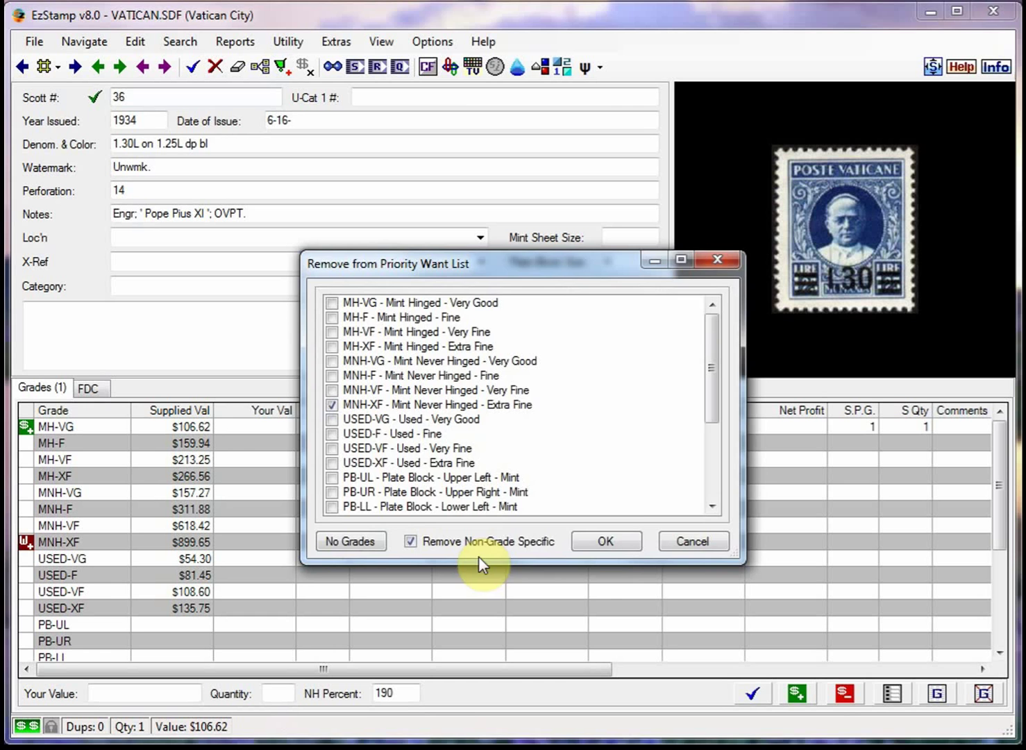
click(622, 540)
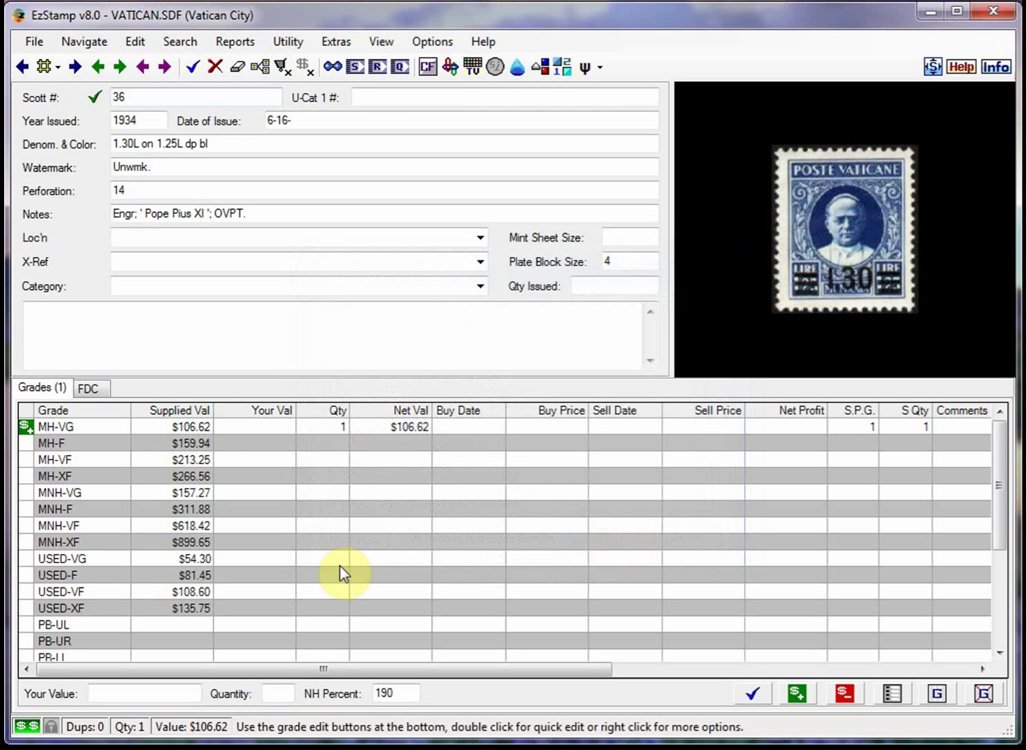